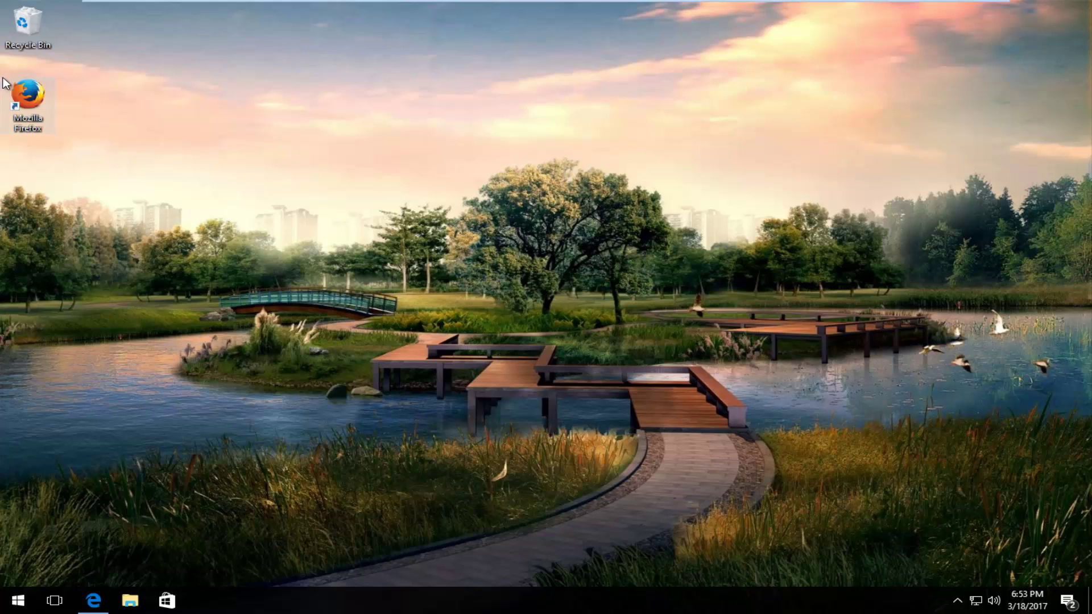
Launch Firefox from the desktop shortcut and decline making it the default browser
{"action": "left_click", "coordinate": [22, 101]}
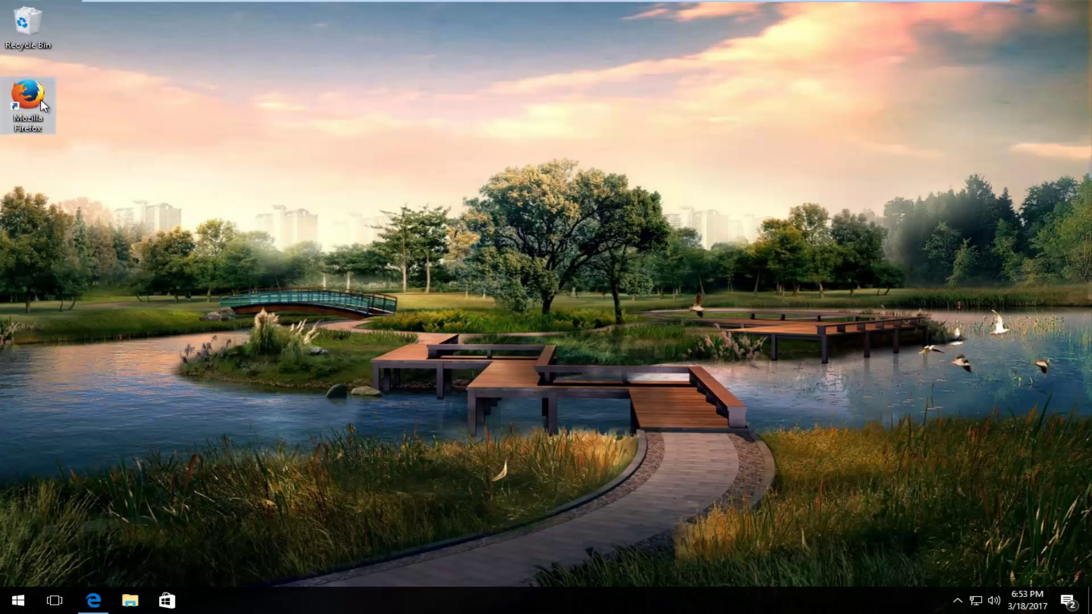
{"action": "left_click", "coordinate": [183, 168]}
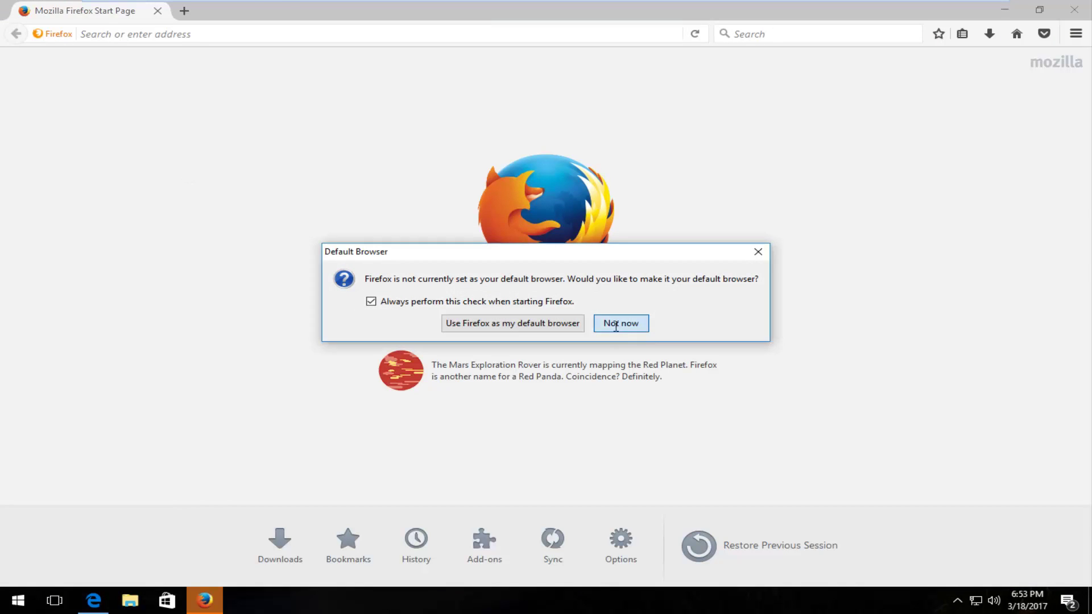
{"action": "left_click", "coordinate": [617, 323]}
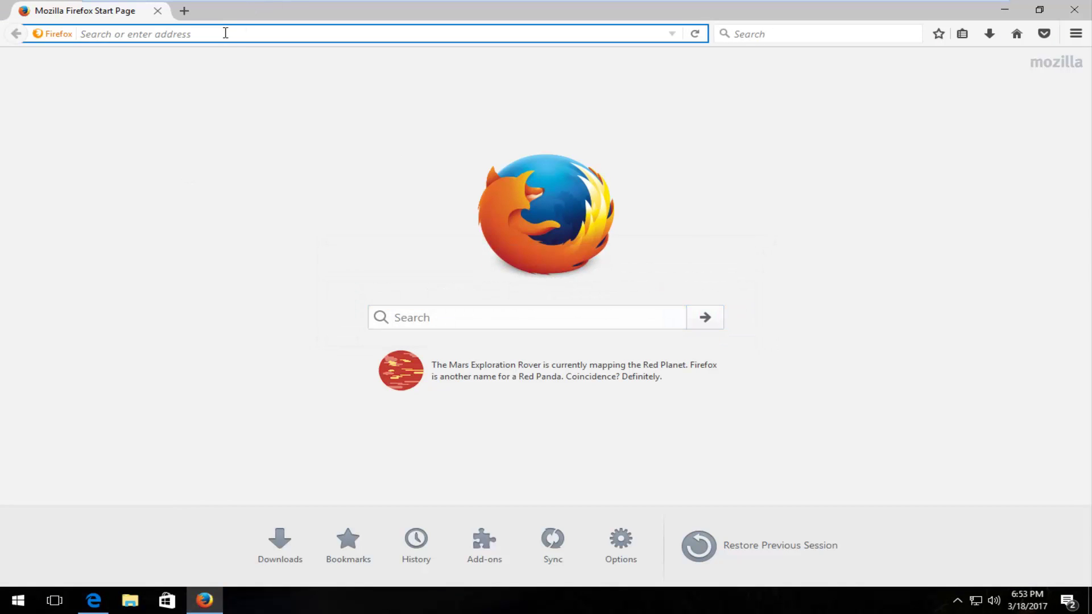
Load google.com and search for 'adobe shockwave'
{"action": "type", "text": "google.com/"}
{"action": "key", "text": "Return"}
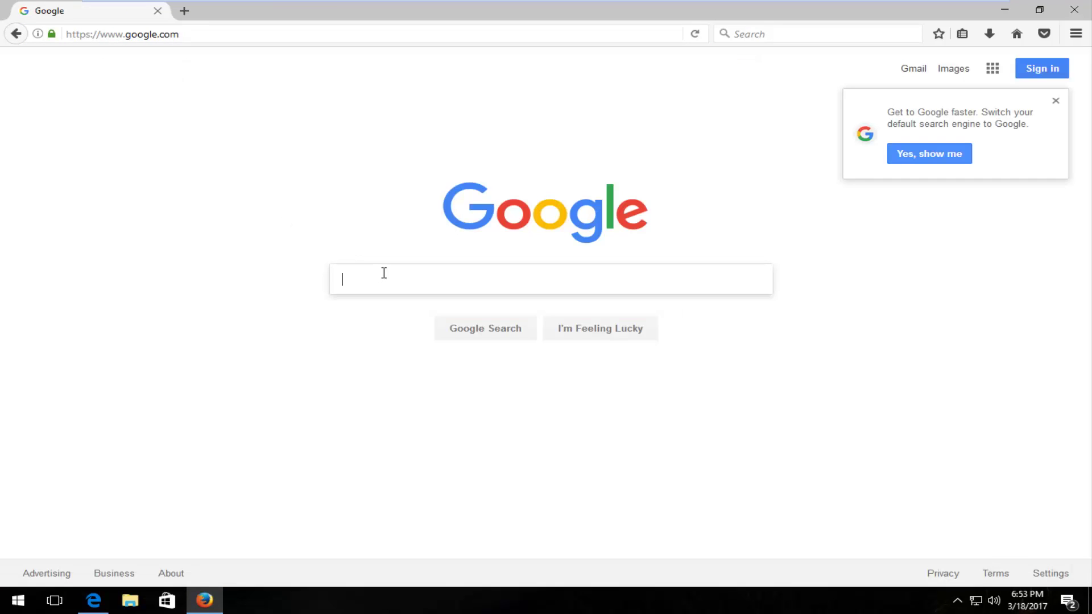
{"action": "type", "text": "adobe shoc"}
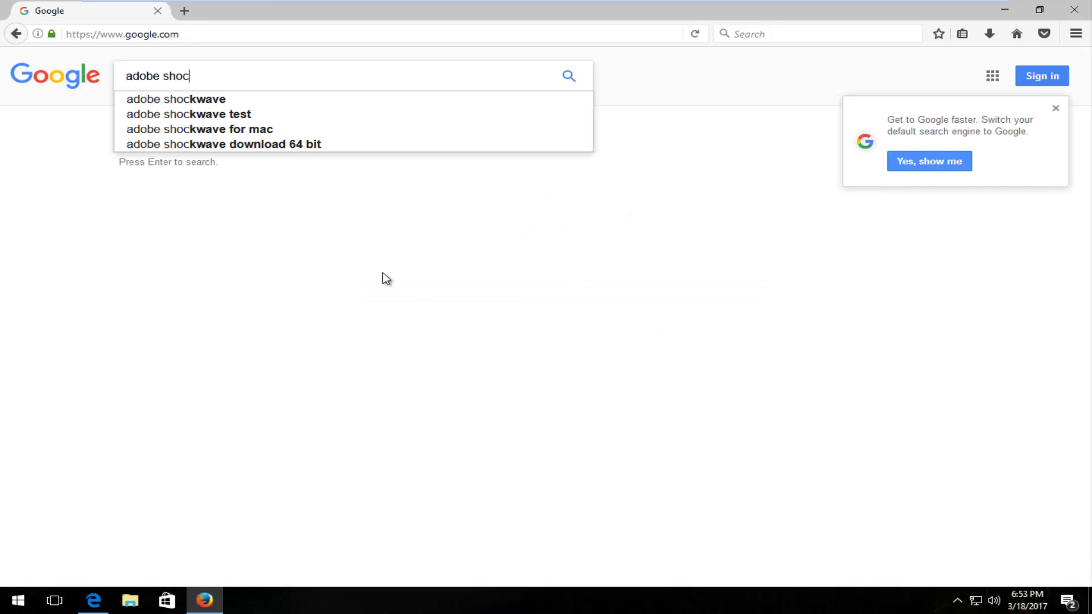
{"action": "type", "text": "kwave"}
{"action": "key", "text": "Return"}
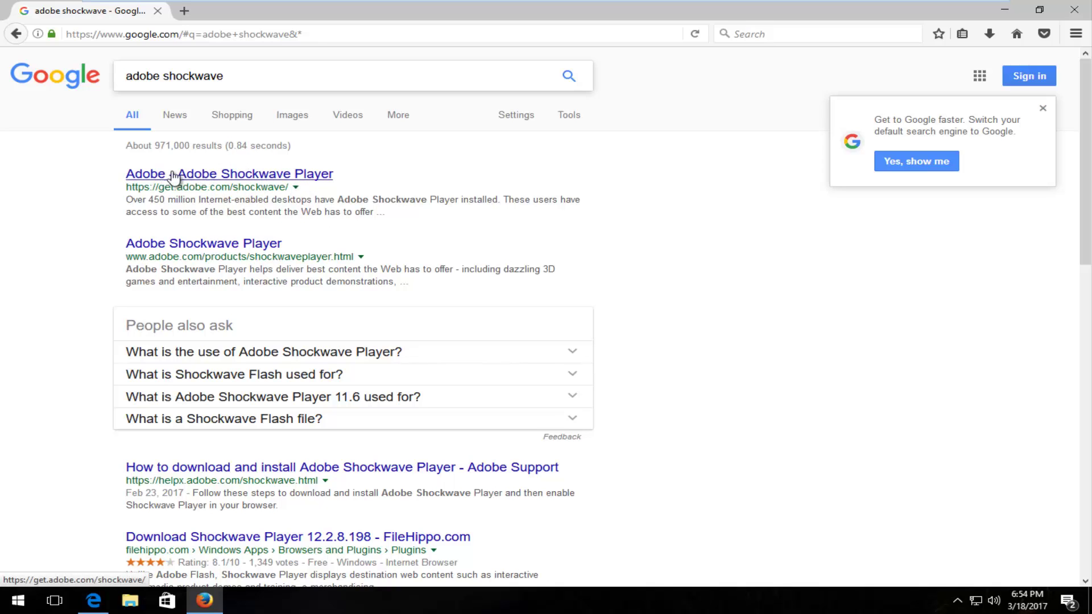
Open Adobe's Shockwave Player page and start the download, noting the 4.79 MB and 5.6 MB sizes
{"action": "left_click", "coordinate": [201, 178]}
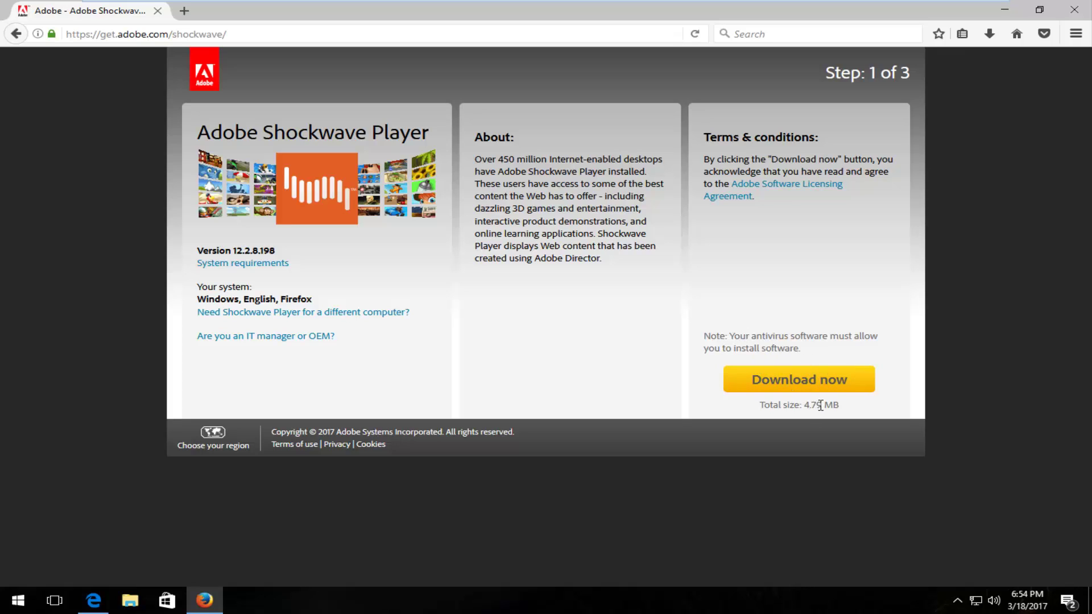
{"action": "left_click_drag", "start_coordinate": [841, 405], "coordinate": [805, 404]}
{"action": "left_click", "coordinate": [573, 396]}
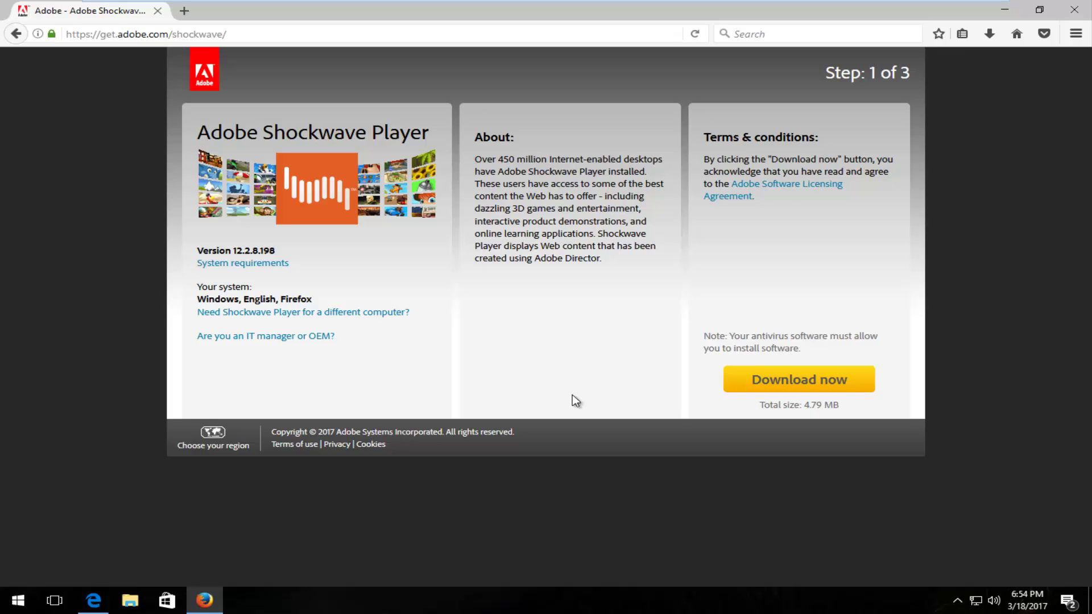
{"action": "left_click", "coordinate": [772, 386]}
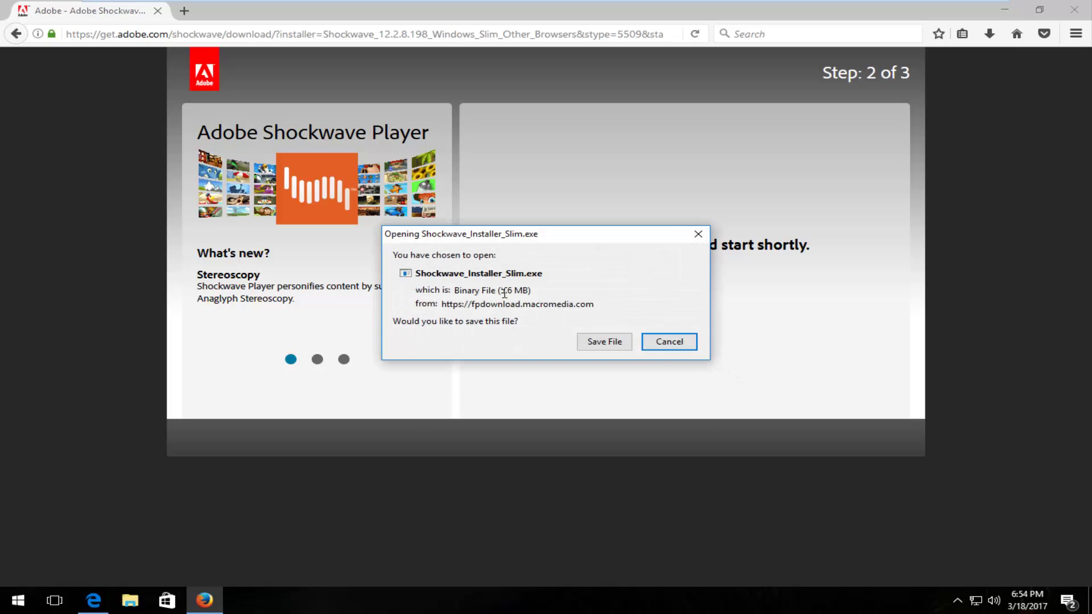
{"action": "left_click_drag", "start_coordinate": [501, 292], "coordinate": [527, 292]}
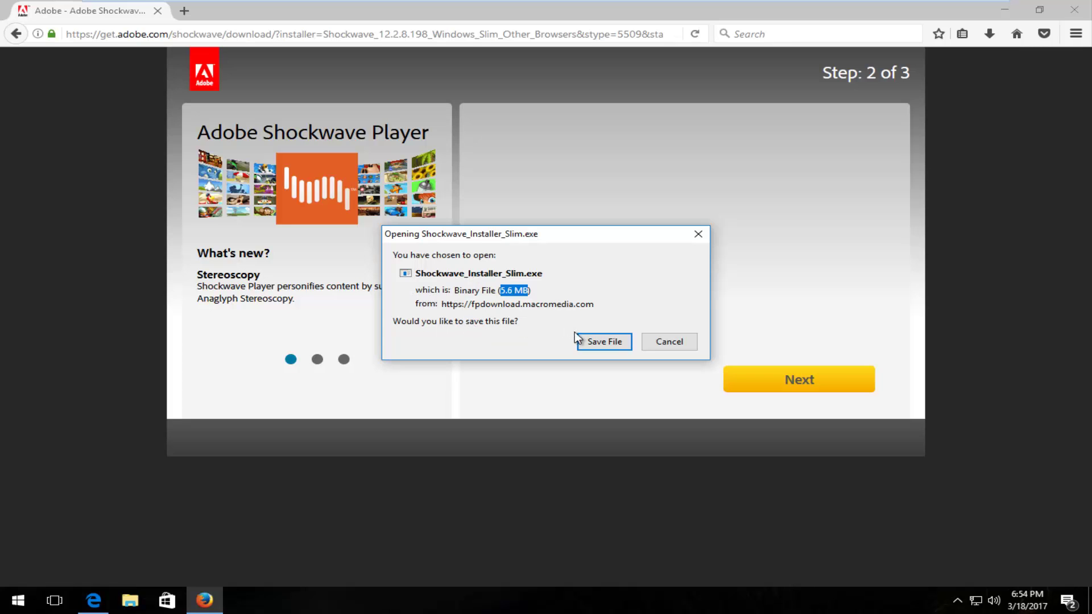
Save Shockwave_Installer_Slim.exe and run it from the Downloads panel
{"action": "left_click", "coordinate": [586, 343]}
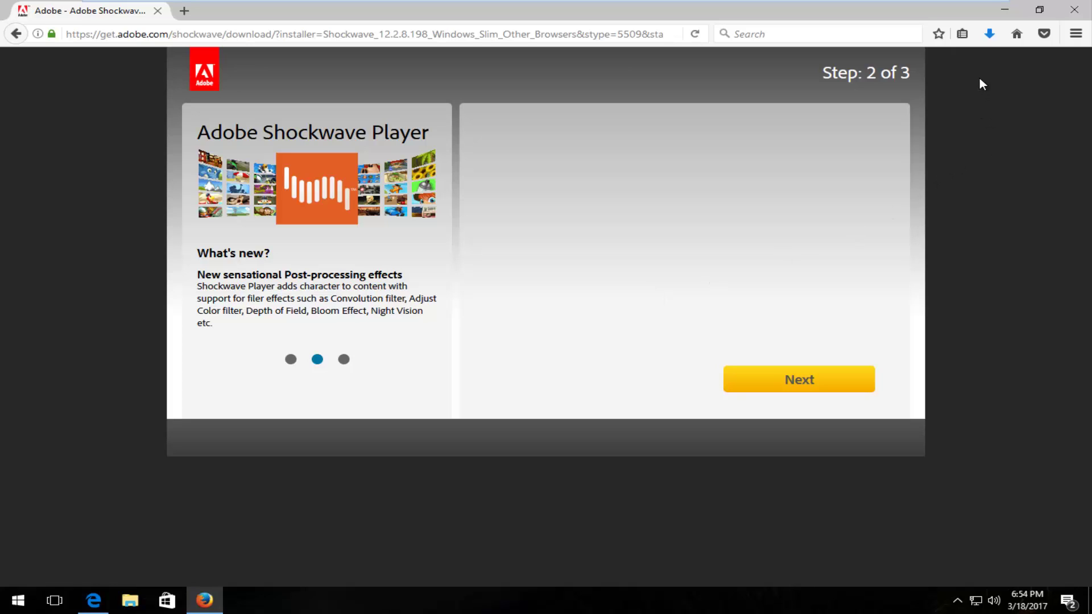
{"action": "left_click", "coordinate": [991, 28]}
{"action": "left_click", "coordinate": [766, 74]}
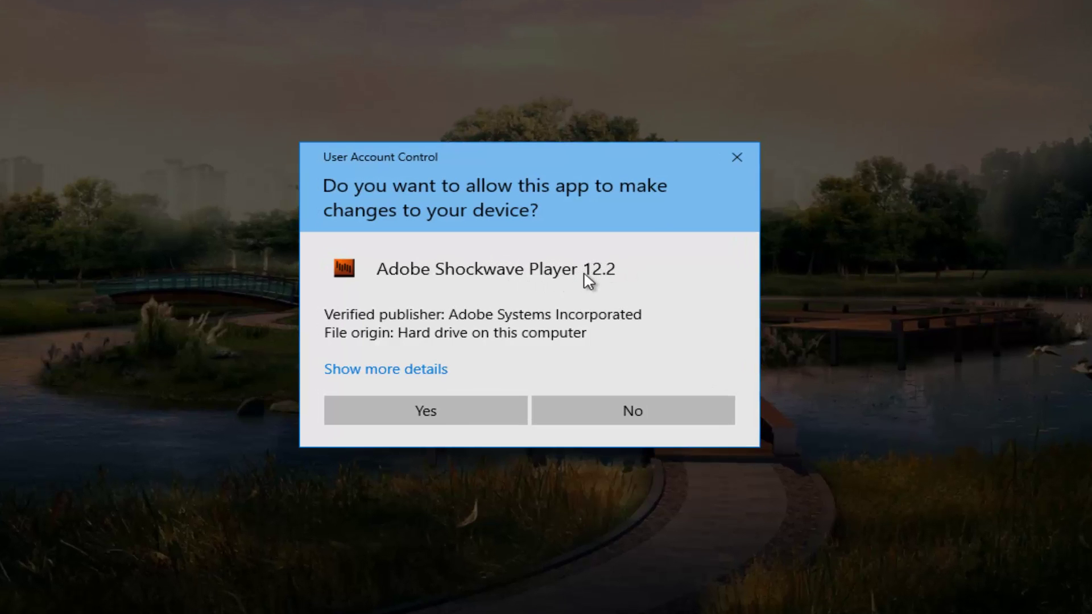
Allow the installer through User Account Control and install Shockwave without Norton Security
{"action": "left_click", "coordinate": [431, 412]}
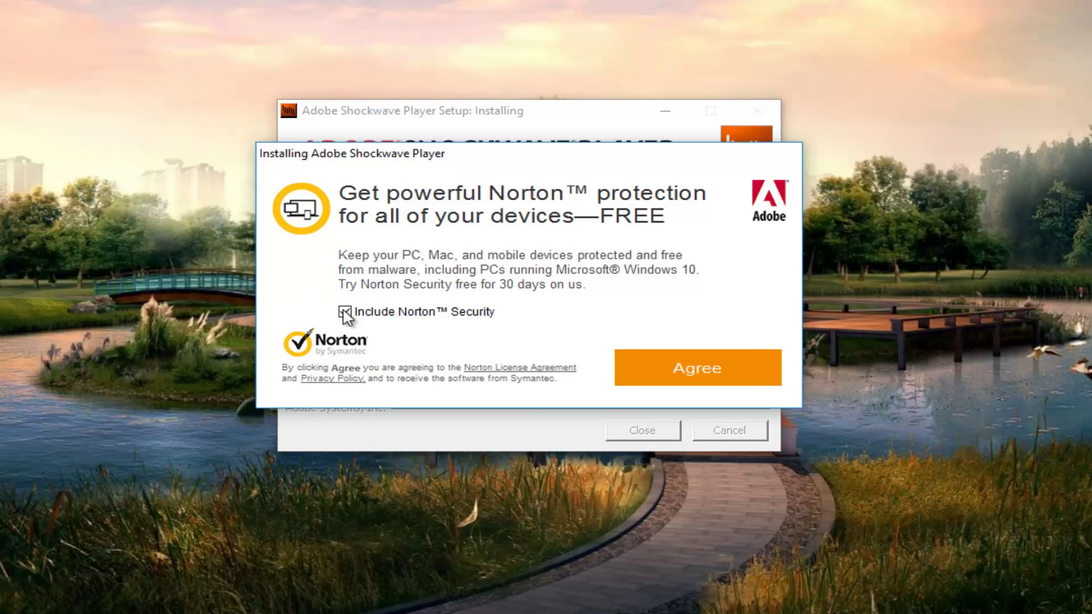
{"action": "left_click", "coordinate": [345, 313]}
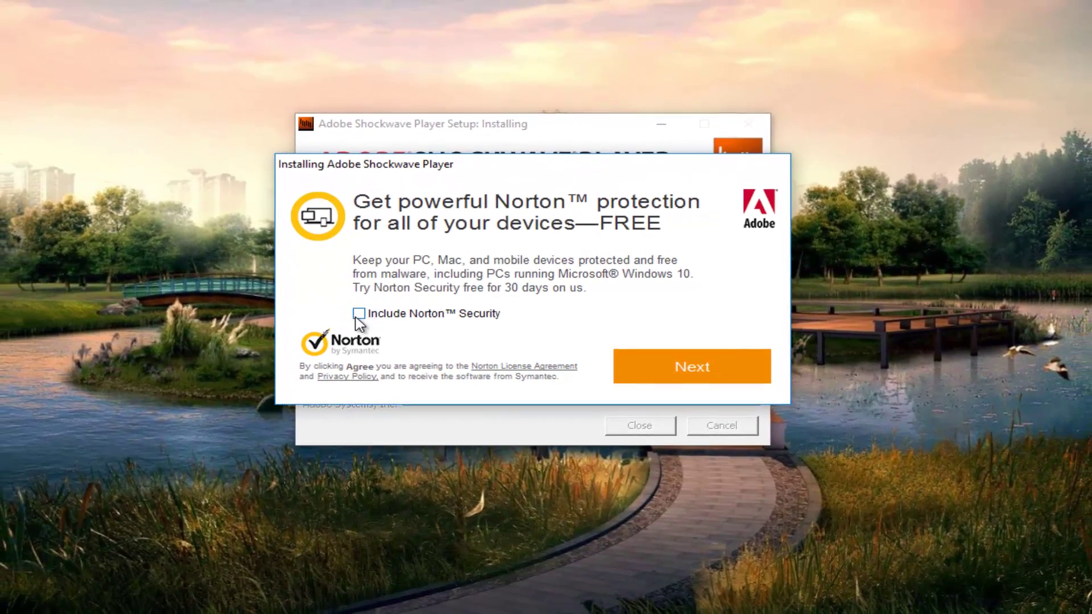
{"action": "left_click", "coordinate": [683, 376]}
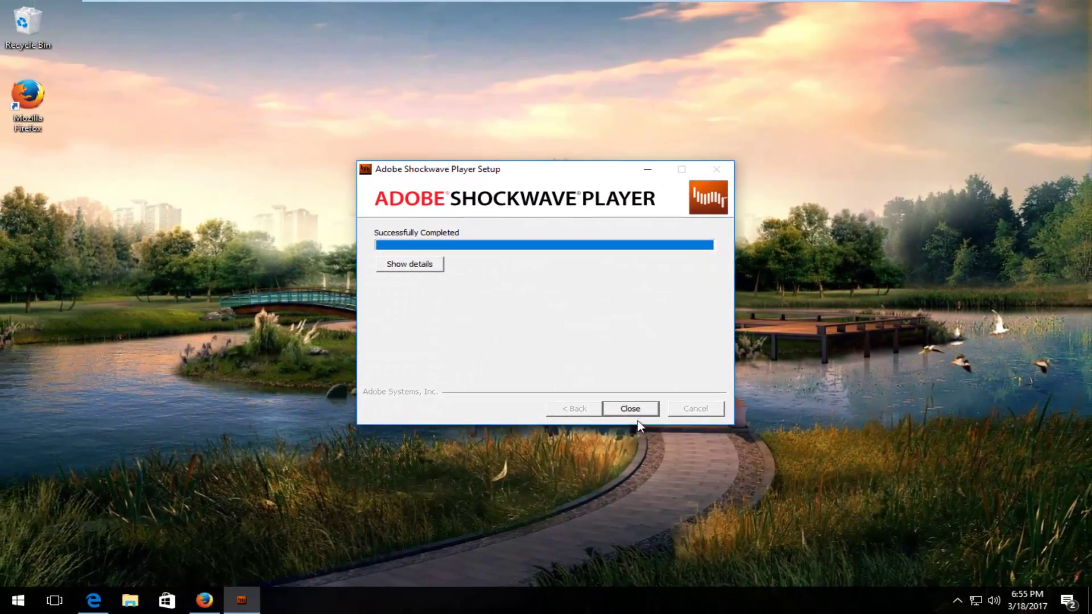
Close the finished setup and search the Start menu for 'shockwave flas', then dismiss it
{"action": "left_click", "coordinate": [629, 409]}
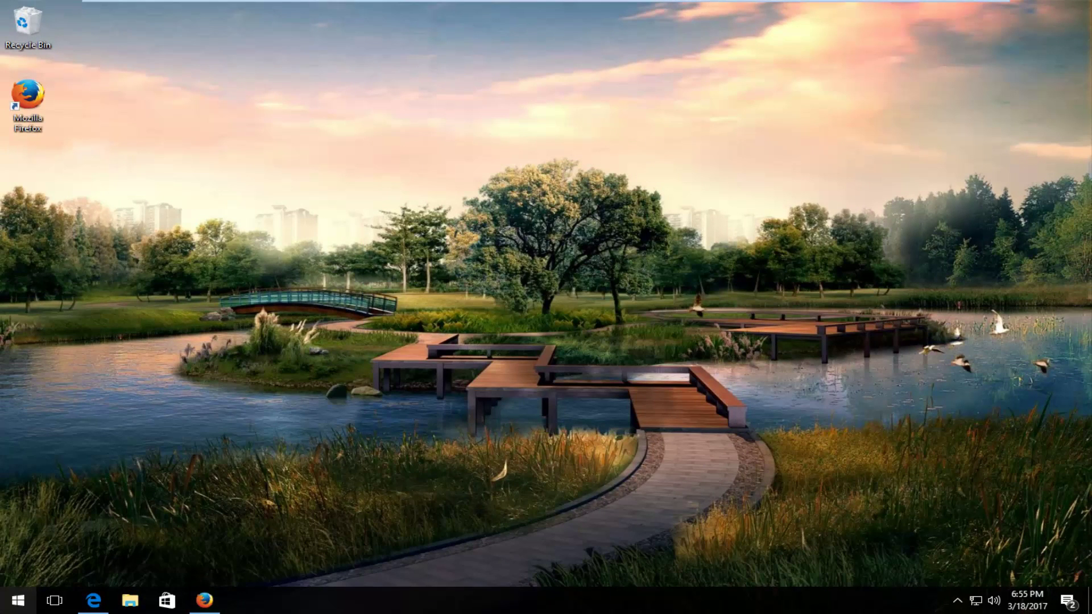
{"action": "left_click", "coordinate": [13, 604]}
{"action": "type", "text": "shick"}
{"action": "key", "text": "BackSpace"}
{"action": "key", "text": "BackSpace"}
{"action": "key", "text": "BackSpace"}
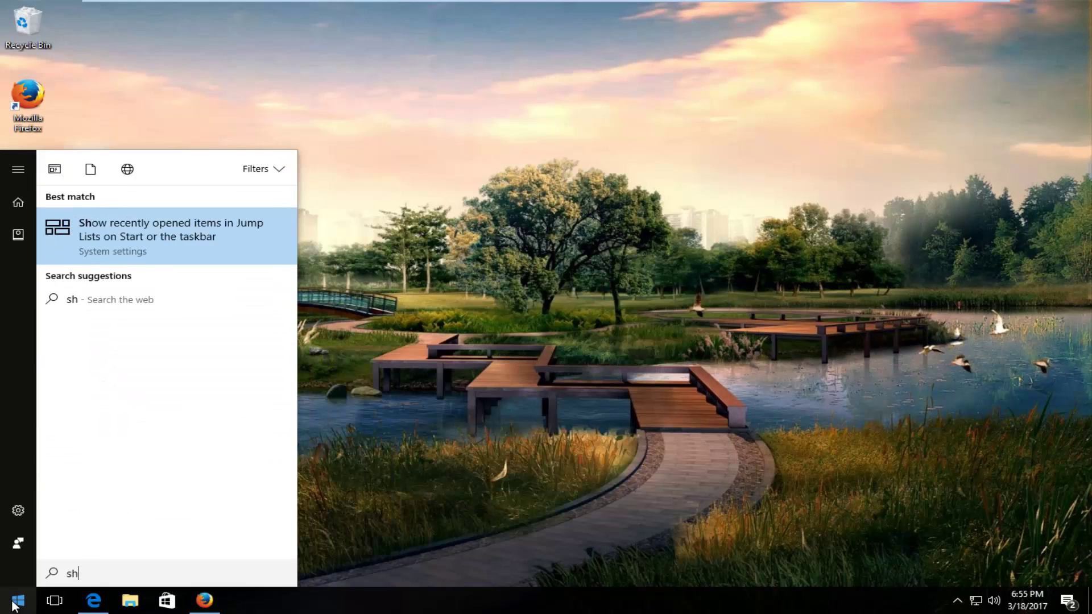
{"action": "type", "text": "ockwave flas"}
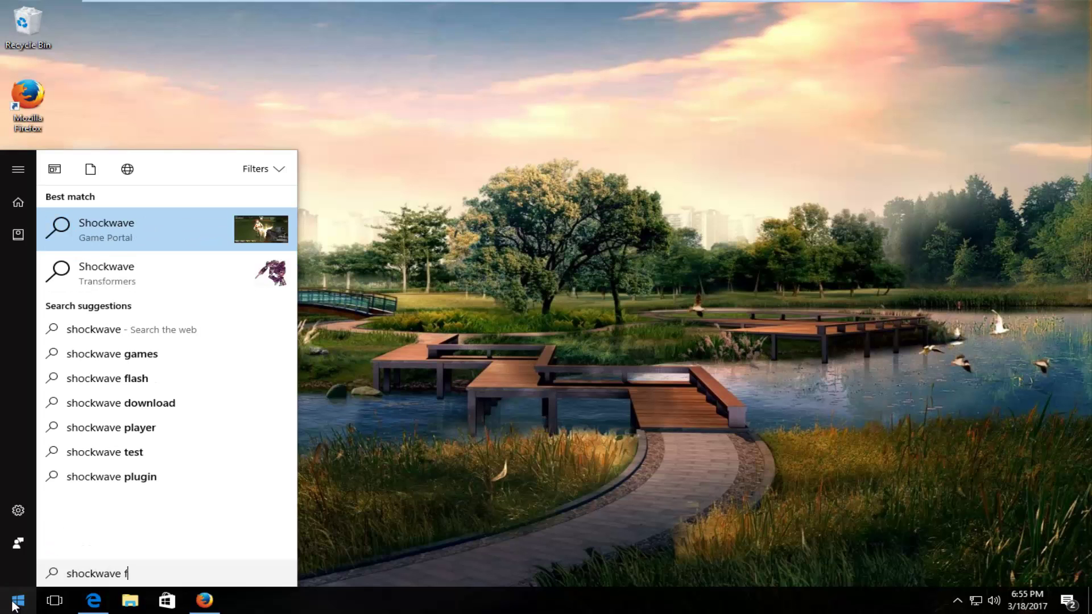
{"action": "left_click", "coordinate": [485, 249]}
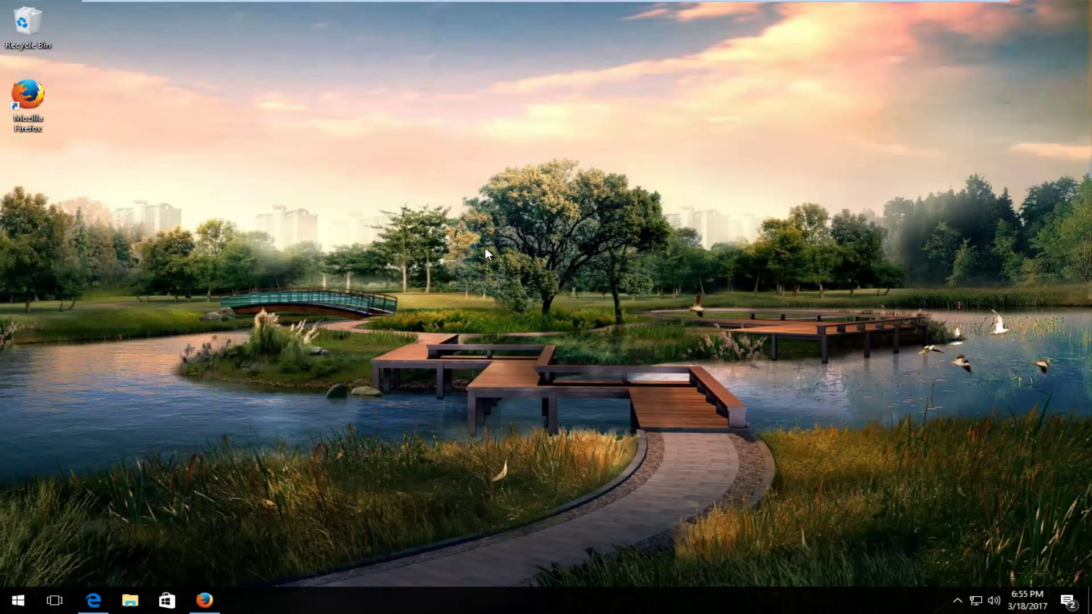
Search the Start menu for 'programs', filtered to Settings
{"action": "left_click", "coordinate": [17, 600]}
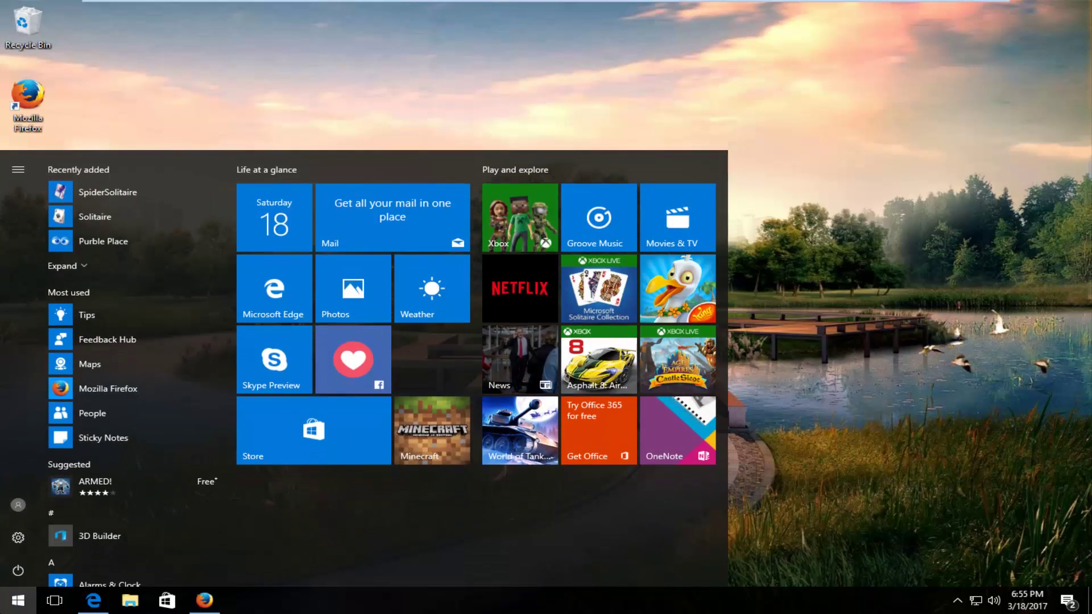
{"action": "type", "text": "programs"}
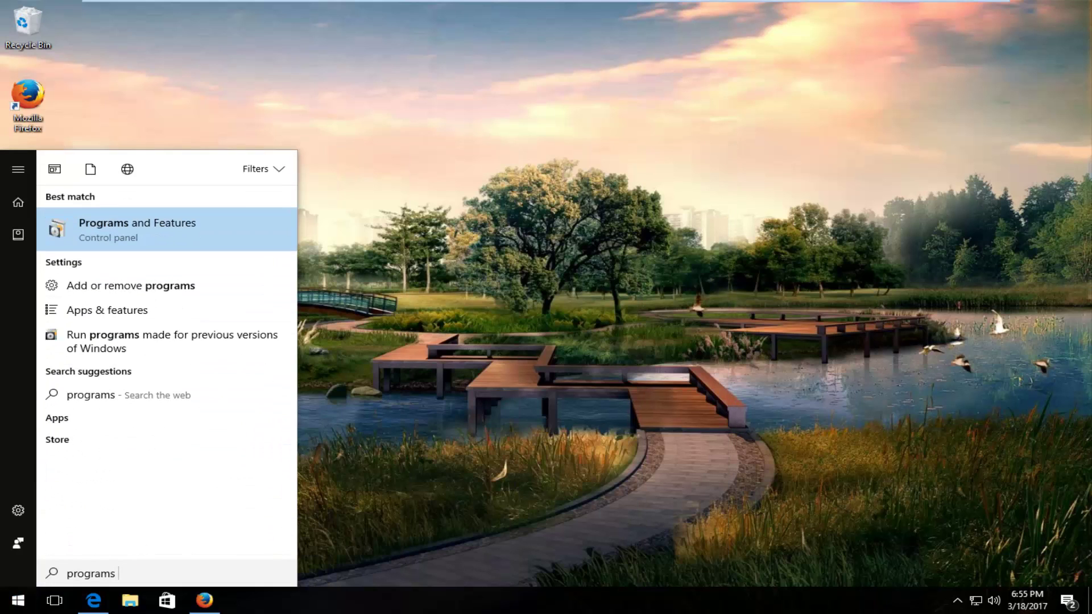
{"action": "left_click", "coordinate": [105, 261]}
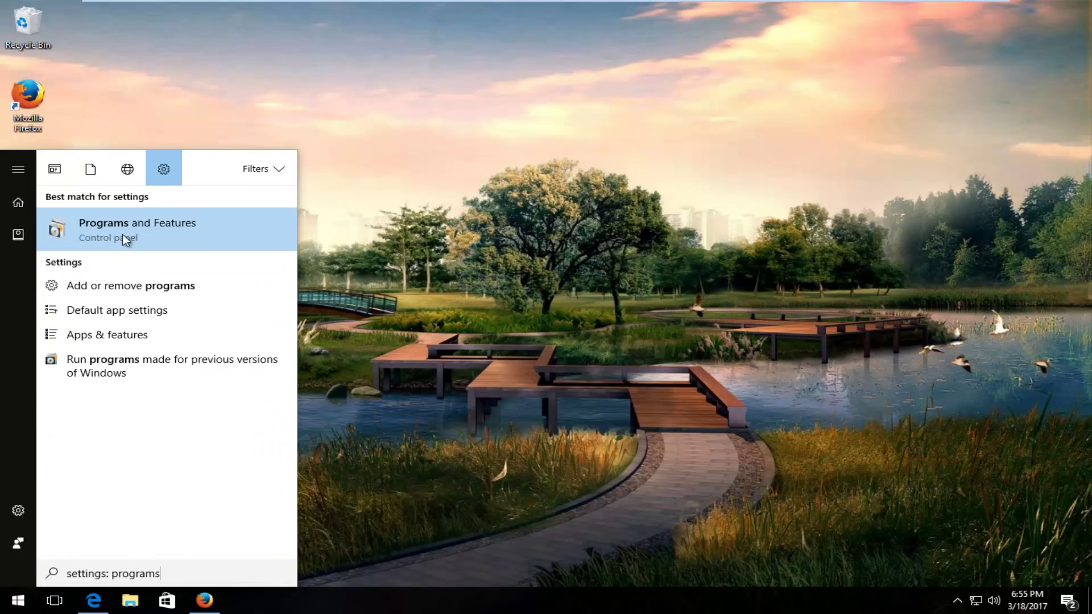
Check Adobe Shockwave Player 12.2 (12.2.8.198) in Programs and Features, then close the window
{"action": "left_click", "coordinate": [126, 213]}
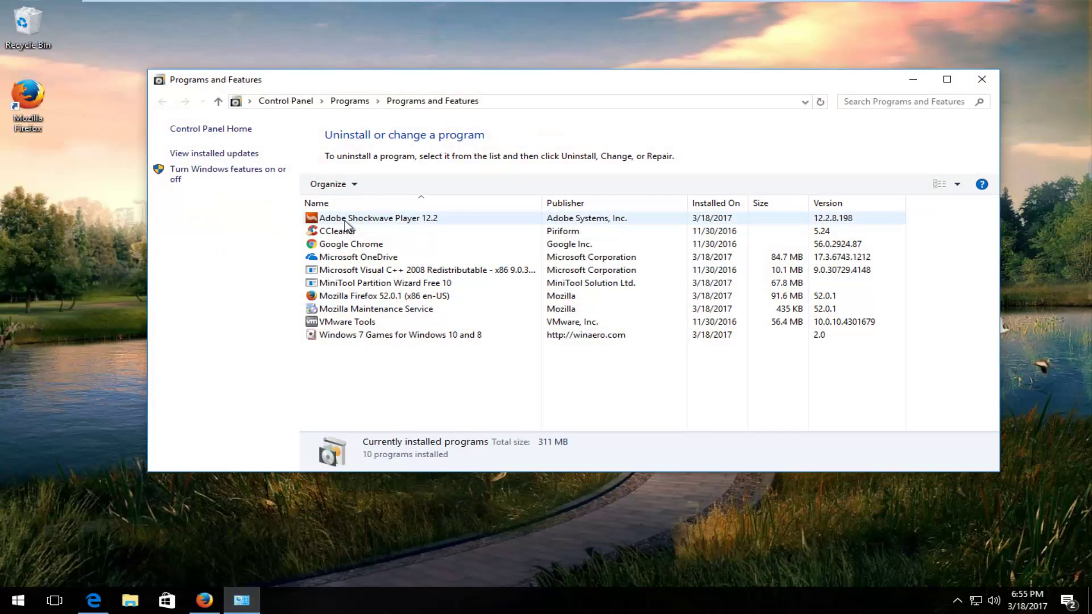
{"action": "left_click", "coordinate": [346, 219]}
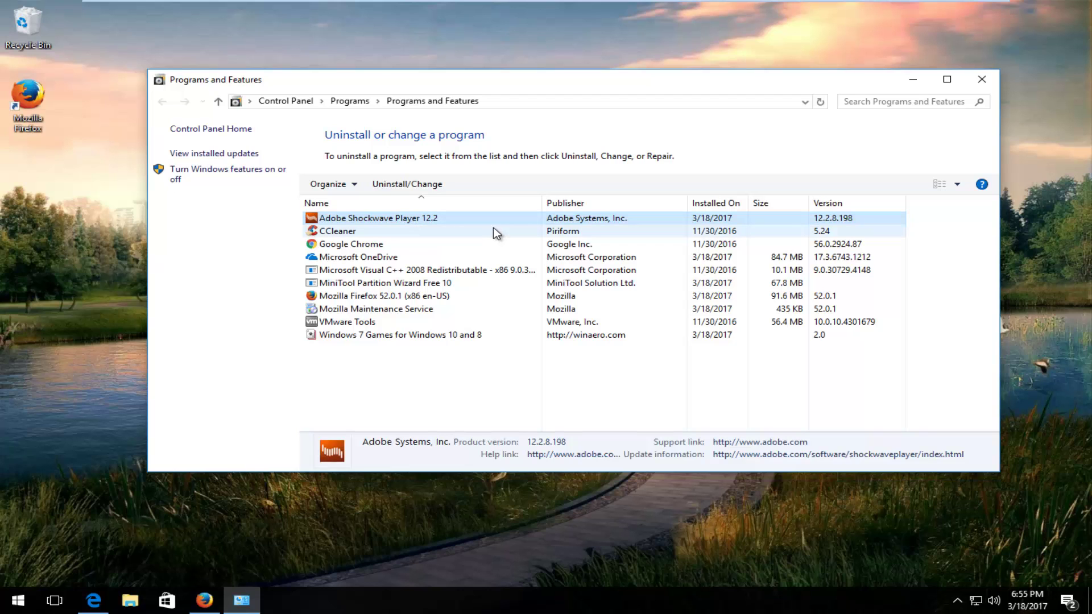
{"action": "left_click", "coordinate": [981, 79]}
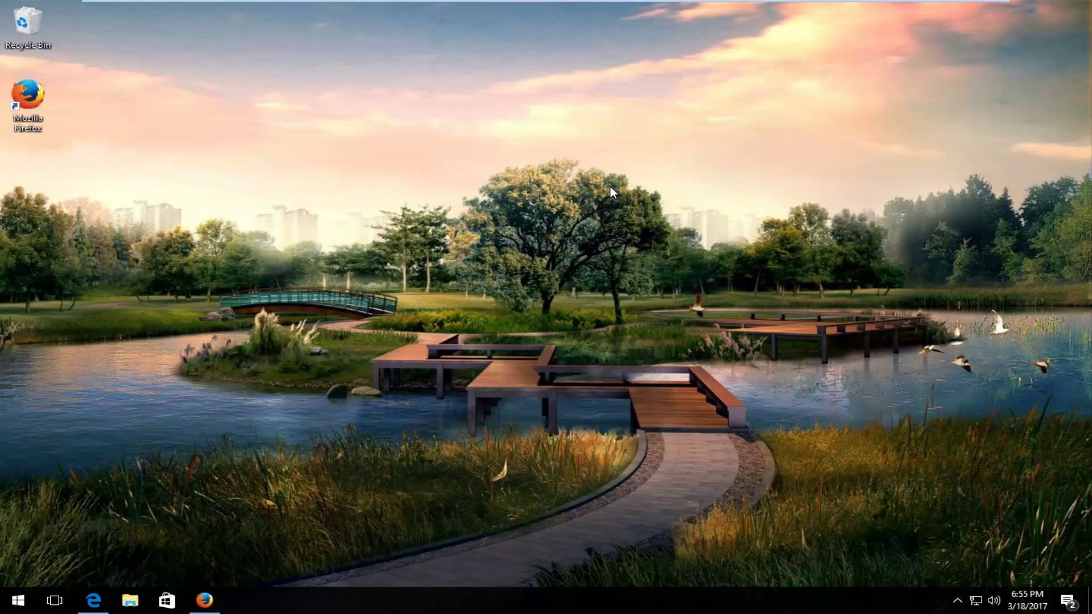